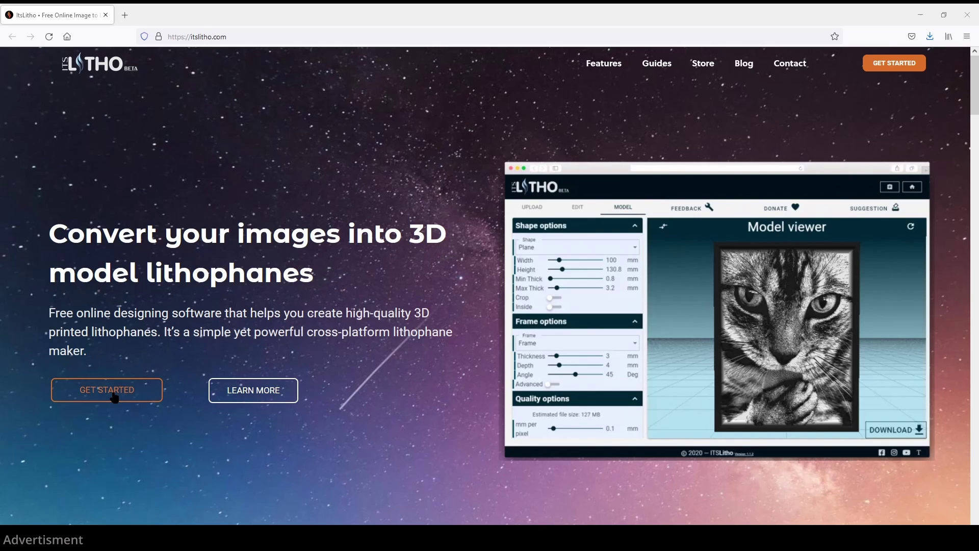
Step: Upload the woman-and-white-horse photo to the lithophane maker and open it for editing
{"action": "left_click", "coordinate": [107, 390]}
{"action": "left_click", "coordinate": [48, 92]}
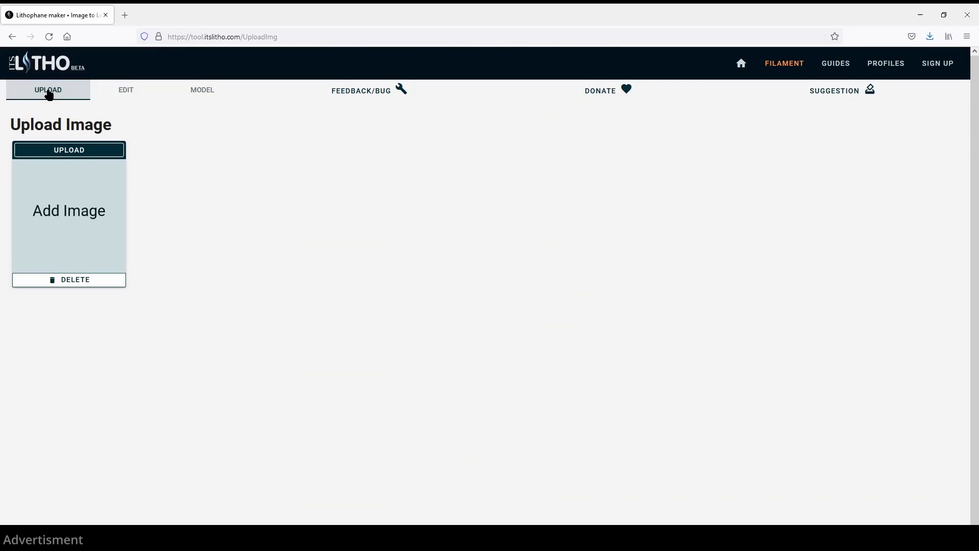
{"action": "left_click", "coordinate": [68, 152]}
{"action": "left_click", "coordinate": [417, 99]}
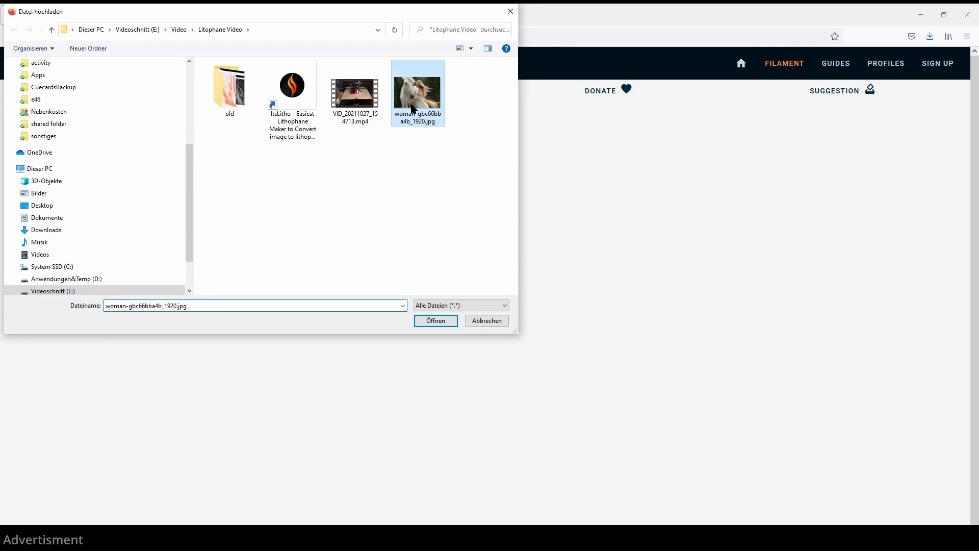
{"action": "left_click", "coordinate": [434, 321]}
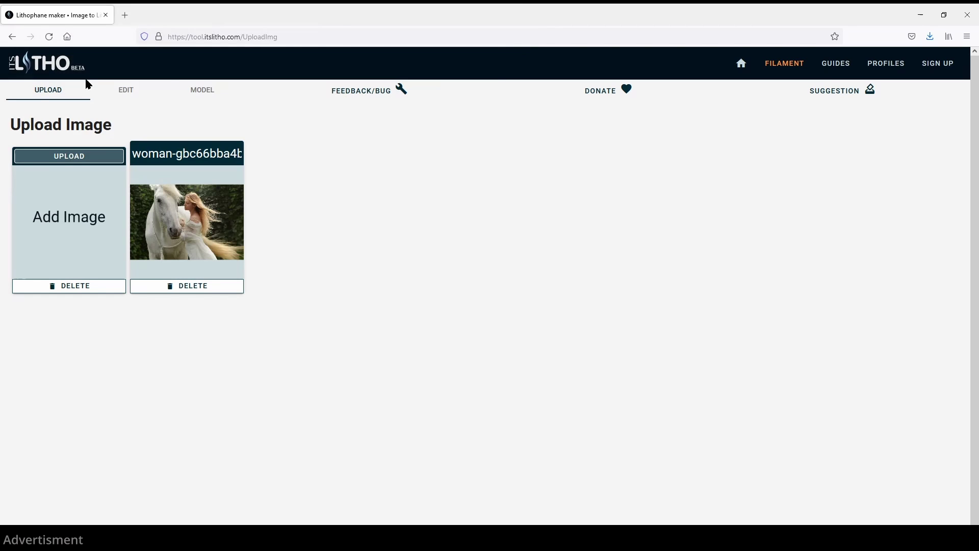
{"action": "left_click", "coordinate": [120, 95]}
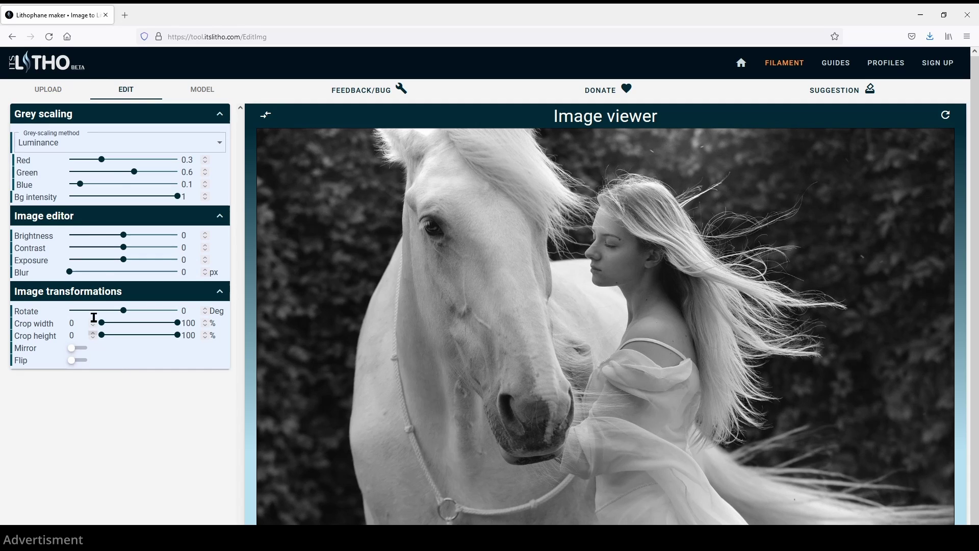
Step: Adjust the grey-scaling channel weights to red 0.26, green 0.66 and blue 0.16
{"action": "left_click_drag", "start_coordinate": [101, 160], "coordinate": [174, 168]}
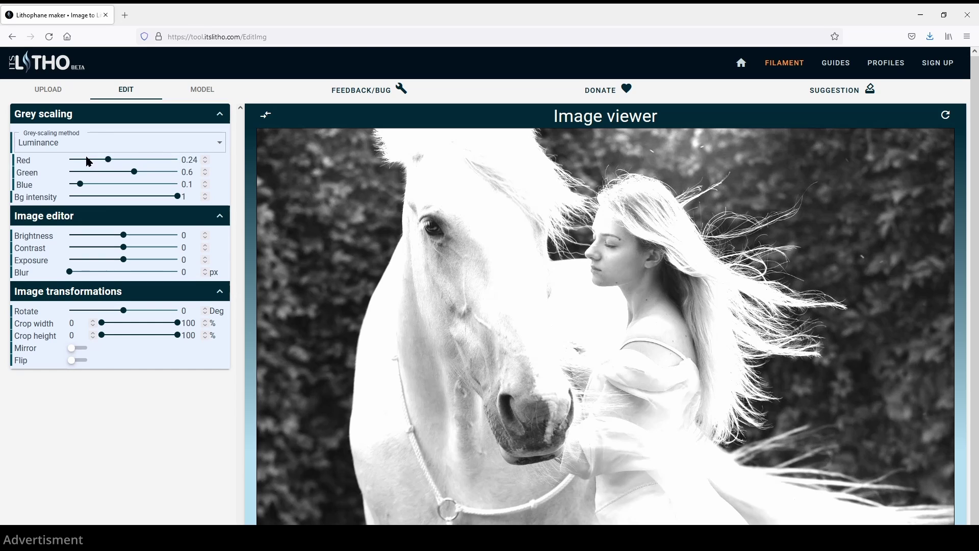
{"action": "left_click_drag", "start_coordinate": [89, 162], "coordinate": [69, 273]}
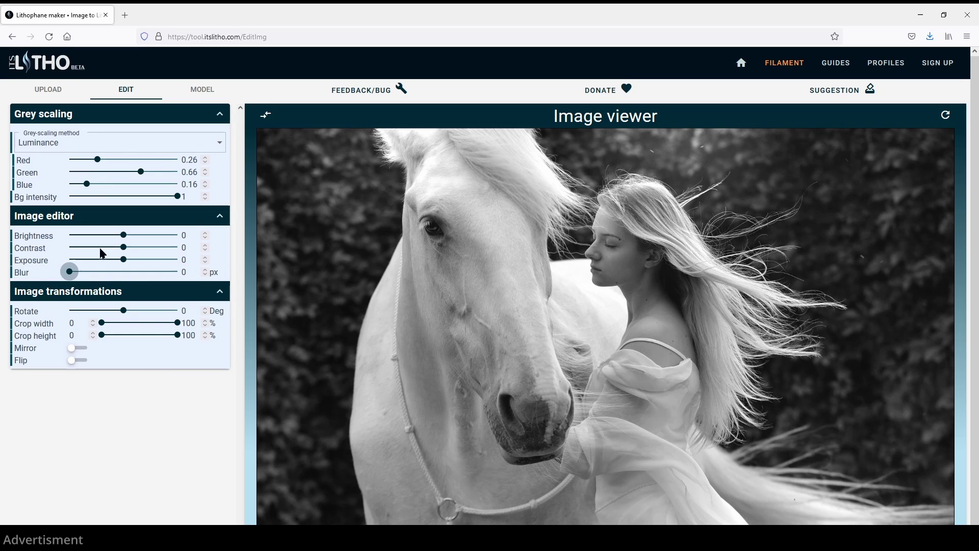
{"action": "left_click", "coordinate": [219, 142]}
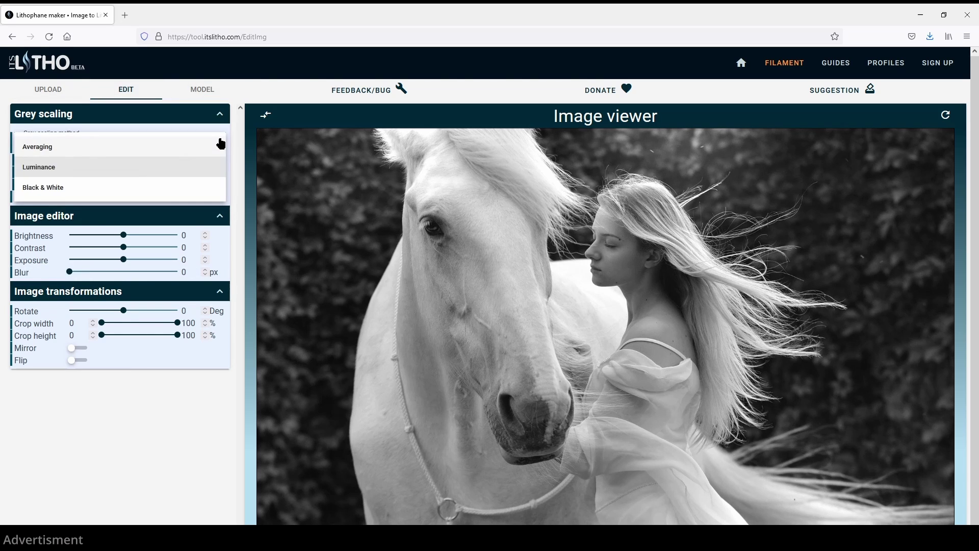
Step: In the model settings, replace the lithophane's frame with a thin border
{"action": "left_click", "coordinate": [203, 91]}
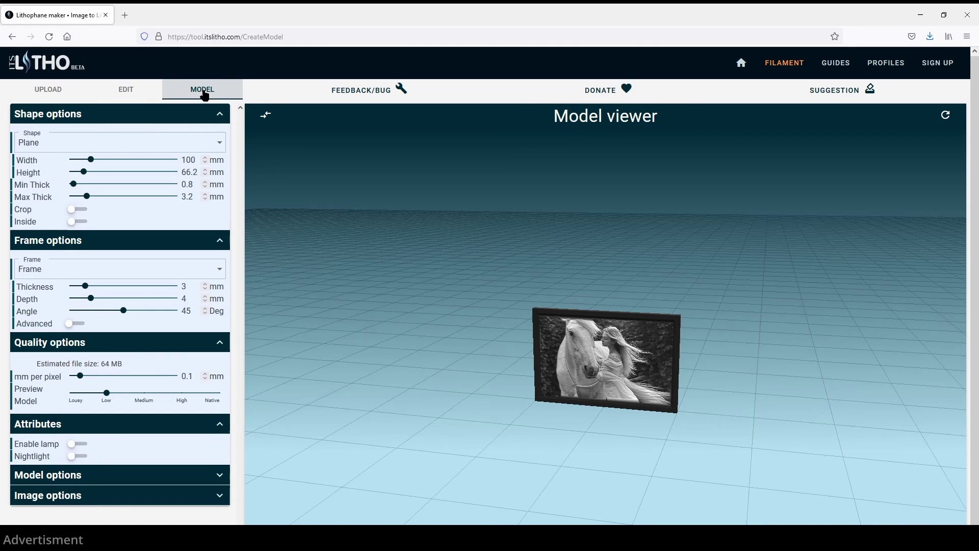
{"action": "left_click_drag", "start_coordinate": [479, 367], "coordinate": [314, 330]}
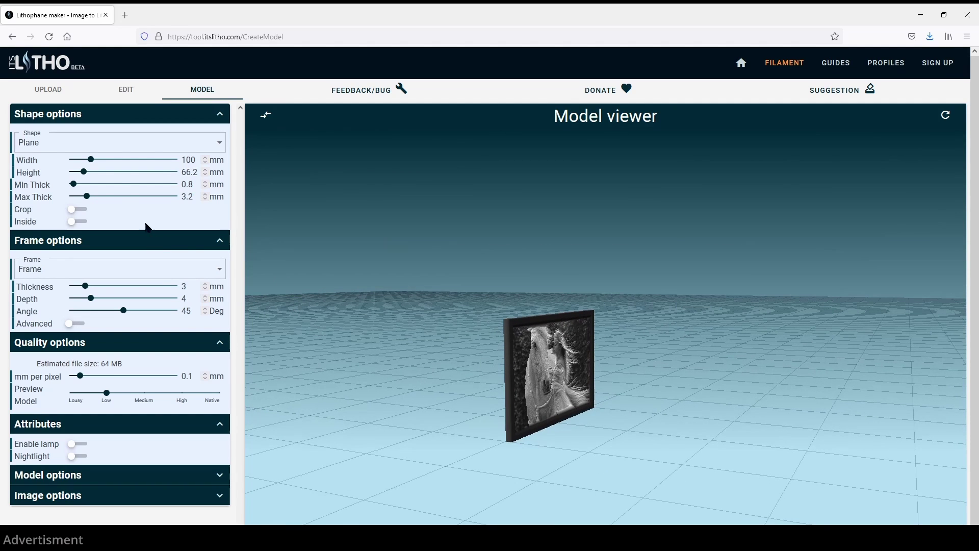
{"action": "left_click", "coordinate": [129, 278]}
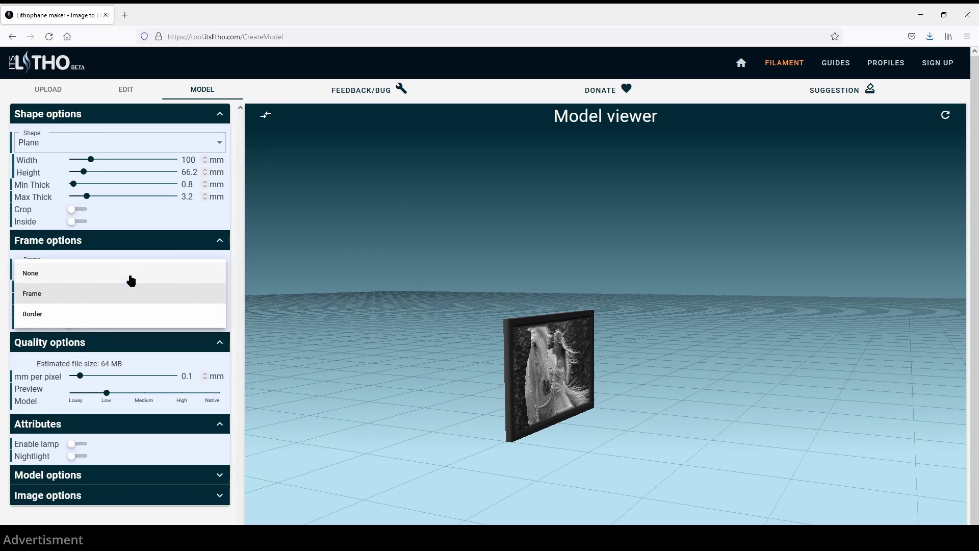
{"action": "left_click", "coordinate": [48, 315]}
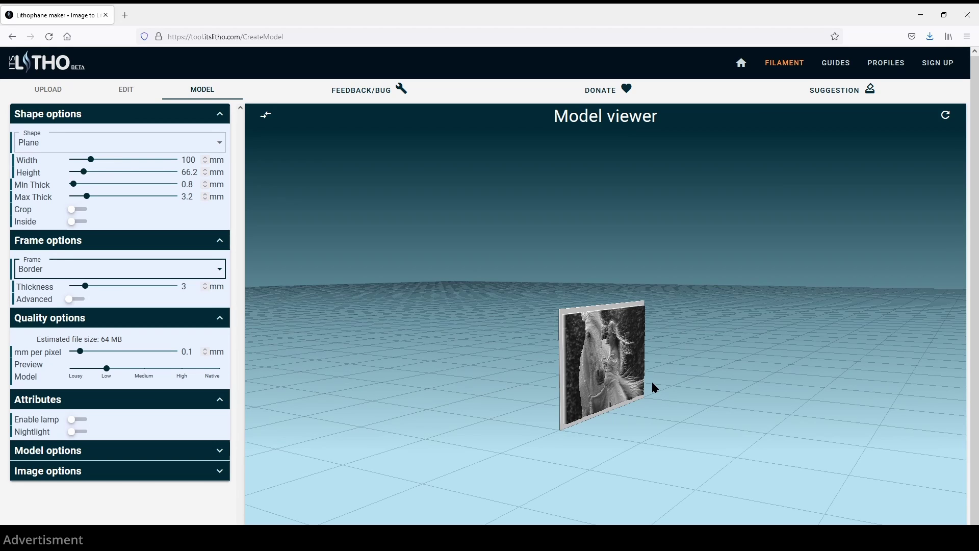
Step: Change the lithophane shape to a curved Arc after trying Sphere
{"action": "left_click_drag", "start_coordinate": [652, 387], "coordinate": [123, 296]}
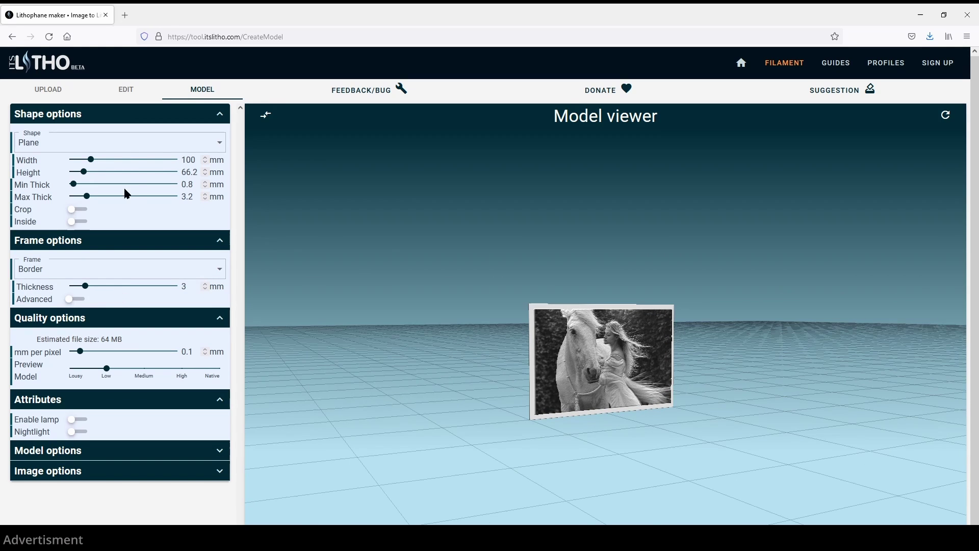
{"action": "left_click", "coordinate": [126, 147]}
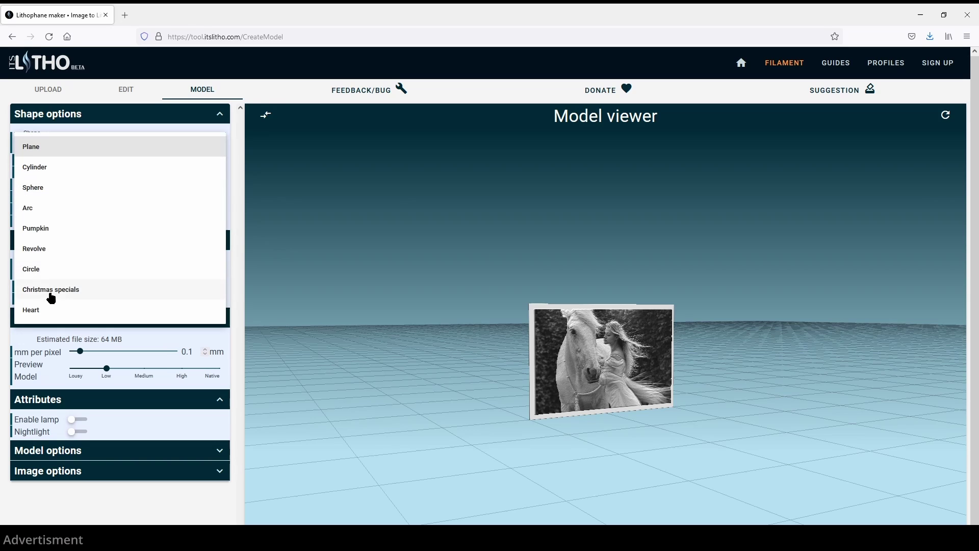
{"action": "left_click", "coordinate": [43, 192]}
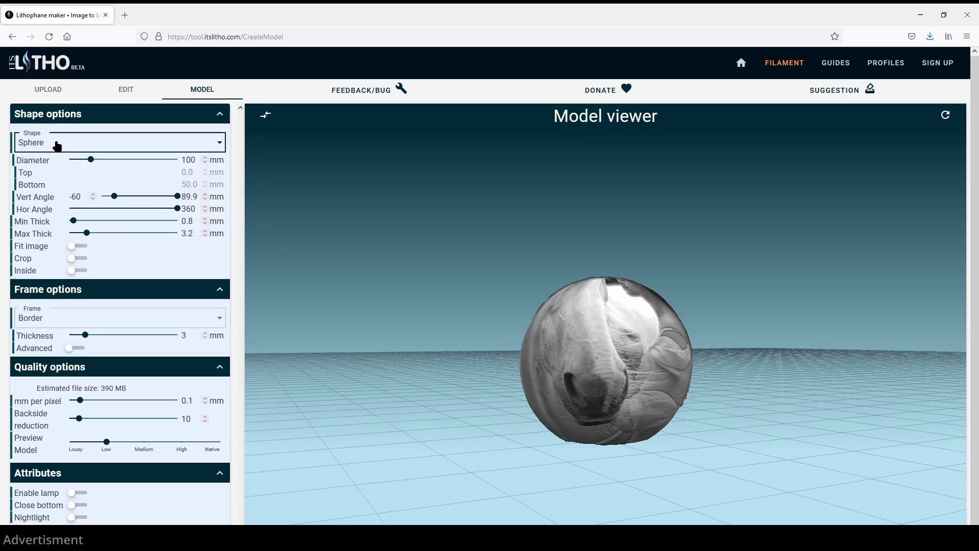
{"action": "left_click", "coordinate": [55, 145]}
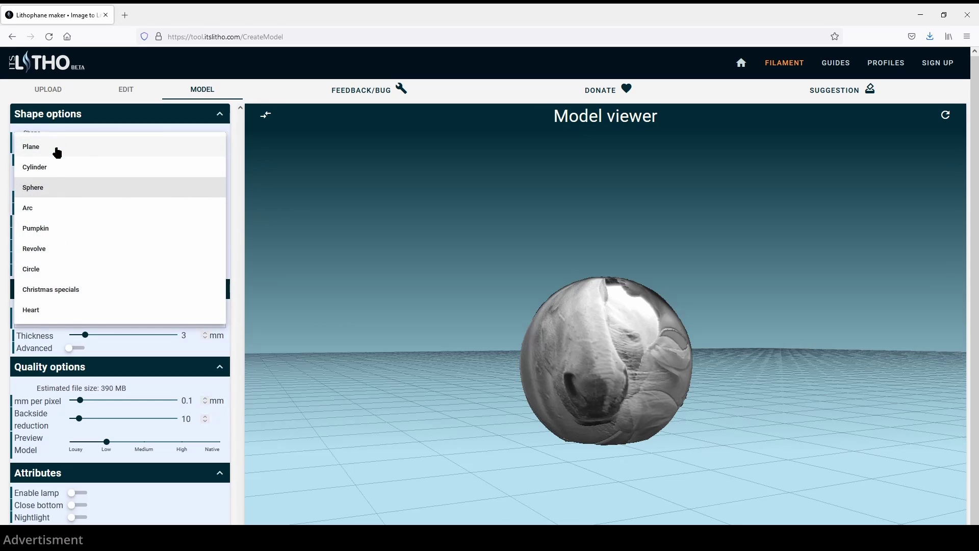
{"action": "left_click", "coordinate": [45, 209]}
{"action": "left_click_drag", "start_coordinate": [317, 306], "coordinate": [140, 273]}
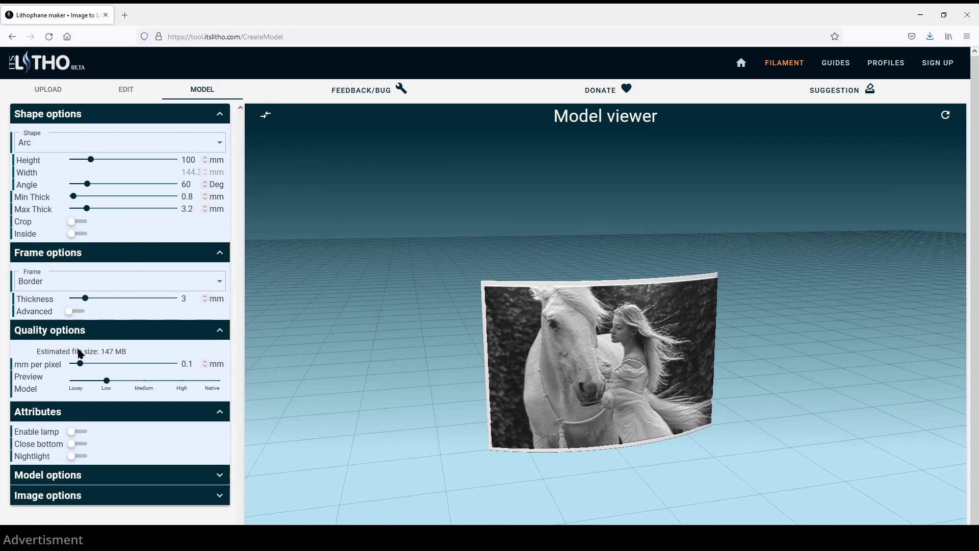
Step: Add a puck light fitter lamp holder with a lamp distance of 100
{"action": "left_click", "coordinate": [82, 433]}
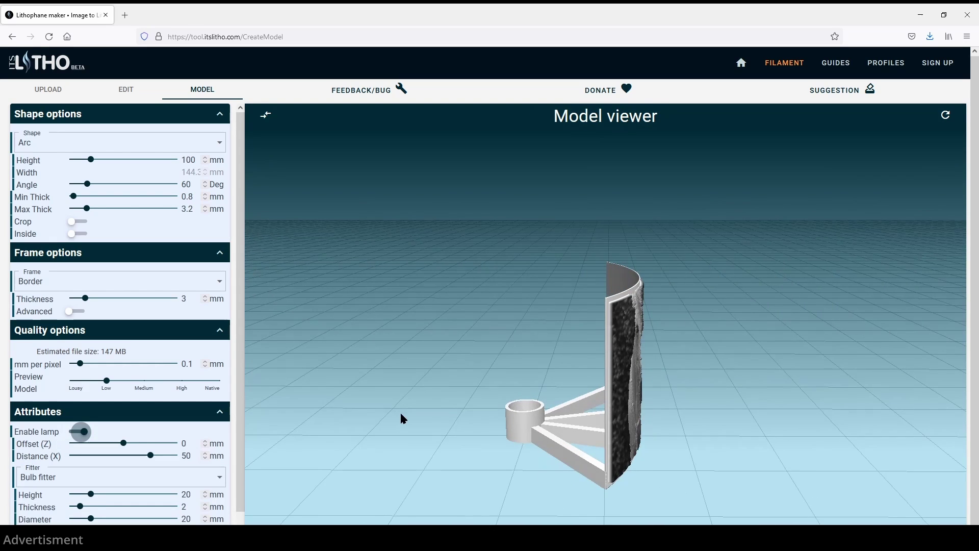
{"action": "left_click", "coordinate": [70, 478]}
{"action": "left_click", "coordinate": [49, 522]}
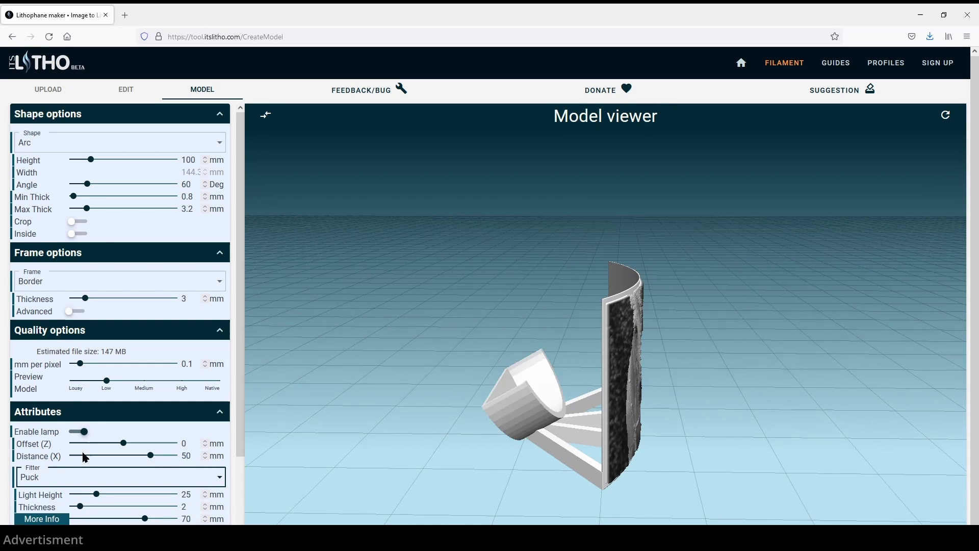
{"action": "double_click", "coordinate": [187, 456]}
{"action": "type", "text": "100"}
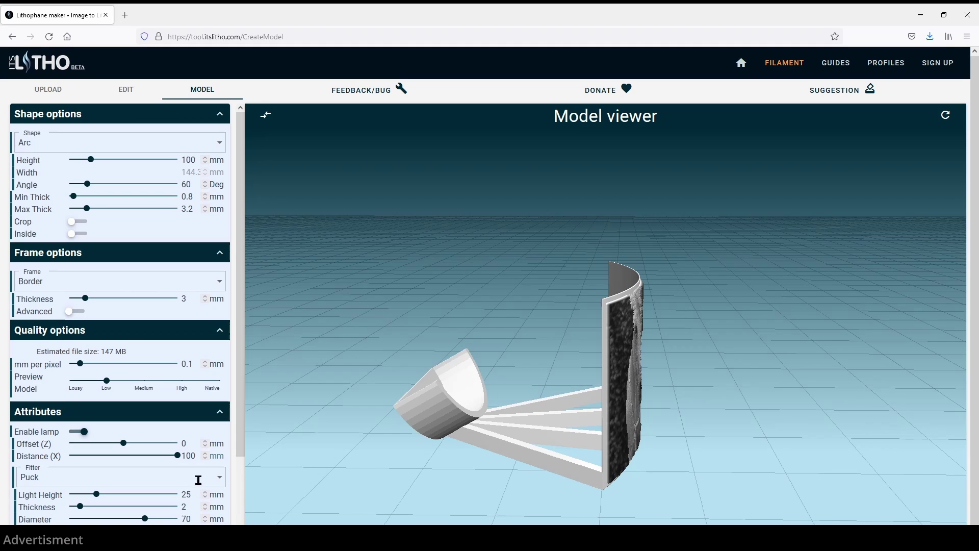
Step: Add connectors to the lamp stand and reduce them to 2
{"action": "mouse_move", "coordinate": [544, 487]}
{"action": "left_mouse_down"}
{"action": "mouse_move", "coordinate": [569, 483]}
{"action": "mouse_move", "coordinate": [619, 443]}
{"action": "mouse_move", "coordinate": [634, 452]}
{"action": "mouse_move", "coordinate": [628, 470]}
{"action": "mouse_move", "coordinate": [487, 481]}
{"action": "mouse_move", "coordinate": [538, 483]}
{"action": "left_mouse_up"}
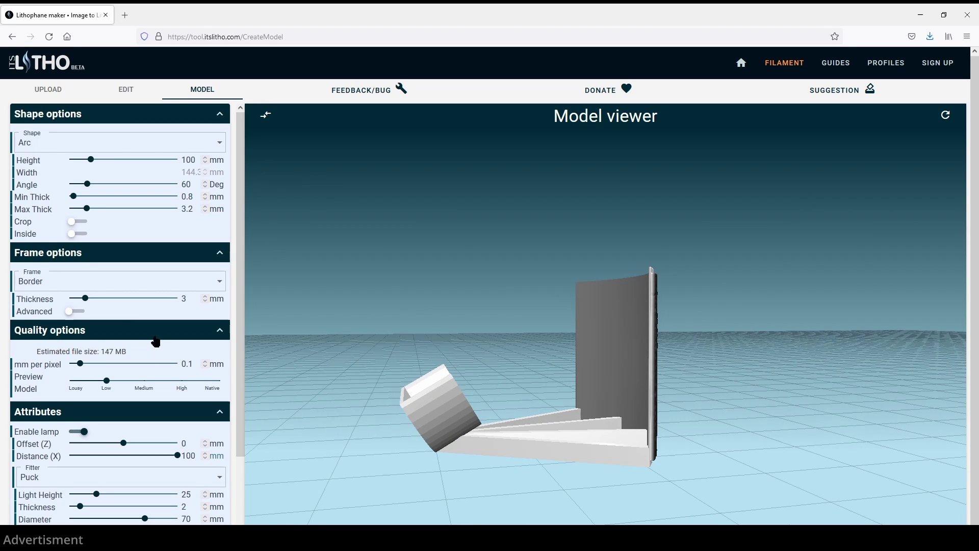
{"action": "scroll", "coordinate": [229, 489], "scroll_direction": "down", "scroll_amount": 3}
{"action": "key", "text": "Down"}
{"action": "key", "text": "Return"}
{"action": "scroll", "coordinate": [222, 485], "scroll_direction": "down", "scroll_amount": 1}
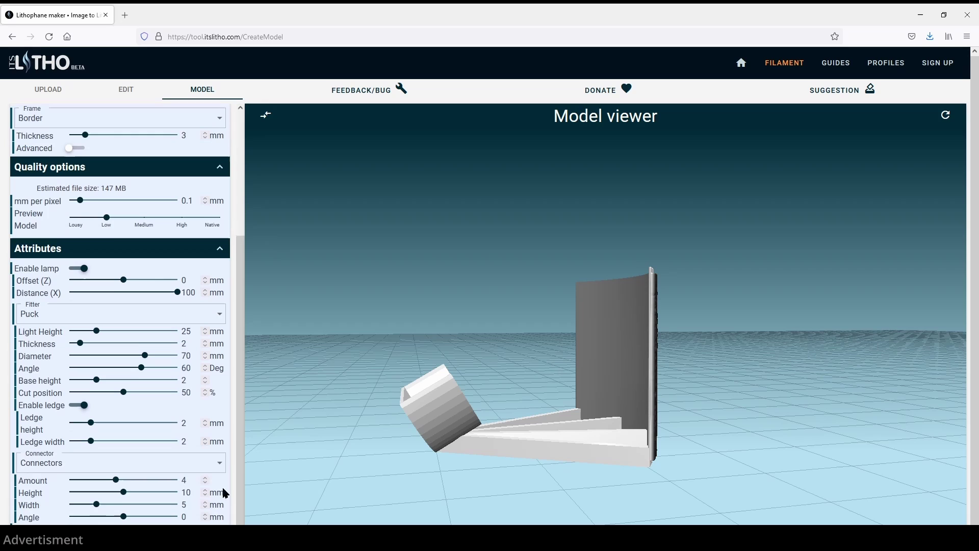
{"action": "key", "text": "Down"}
{"action": "key", "text": "Down"}
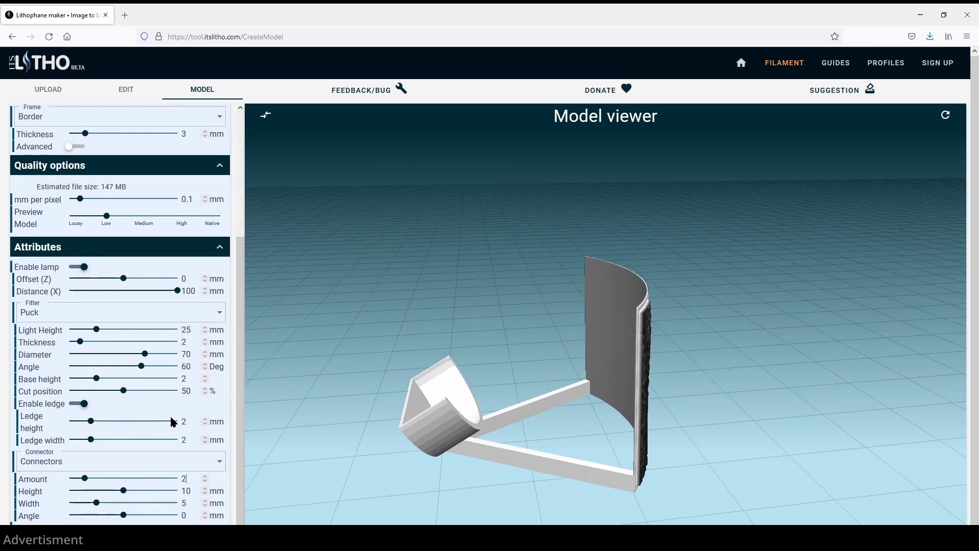
Step: Set the puck fitter angle, trying 40 and 70 before settling on 80 degrees
{"action": "double_click", "coordinate": [192, 392]}
{"action": "double_click", "coordinate": [189, 368]}
{"action": "type", "text": "4"}
{"action": "key", "text": "Return"}
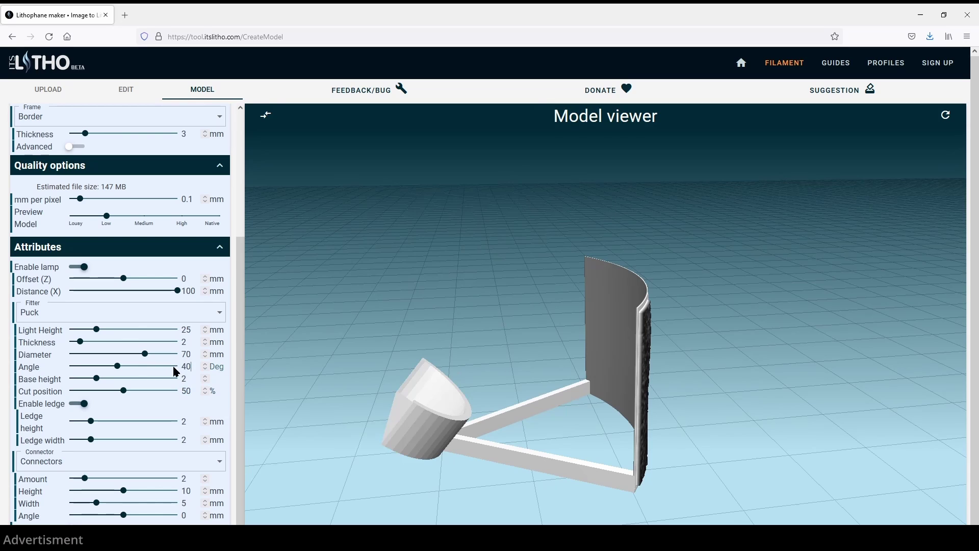
{"action": "double_click", "coordinate": [153, 365]}
{"action": "type", "text": "70"}
{"action": "key", "text": "Return"}
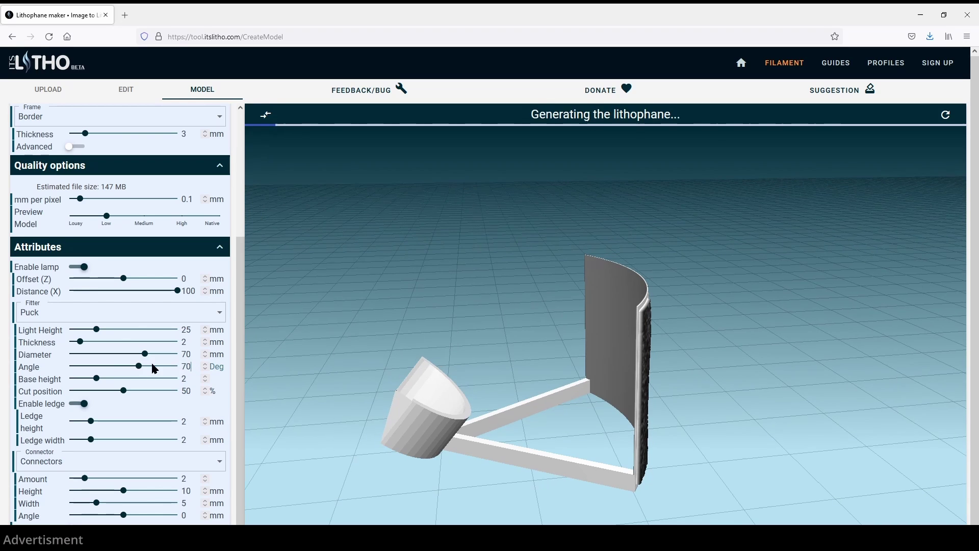
{"action": "double_click", "coordinate": [187, 366]}
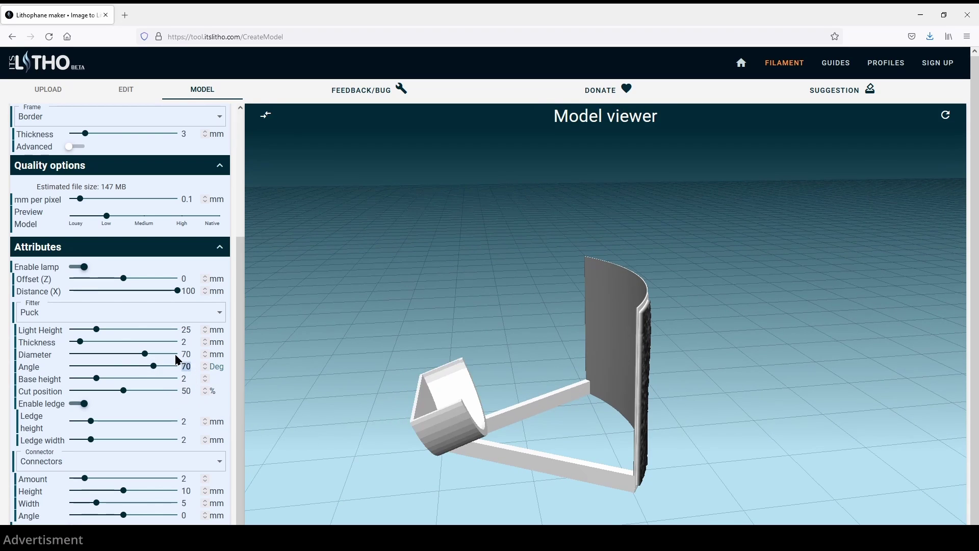
{"action": "type", "text": "80"}
{"action": "key", "text": "Return"}
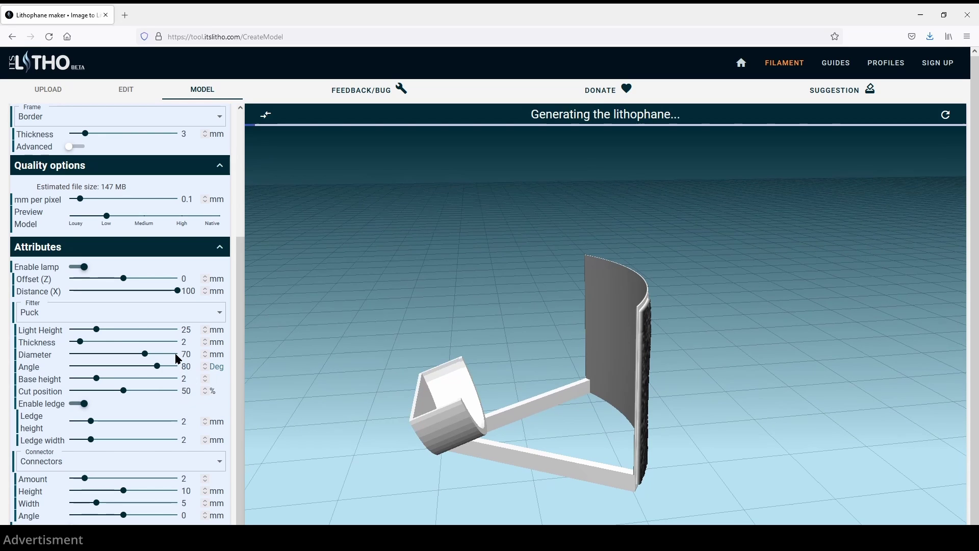
Step: Generate the lithophane-only download and save it as an STL file
{"action": "left_click_drag", "start_coordinate": [694, 434], "coordinate": [729, 393]}
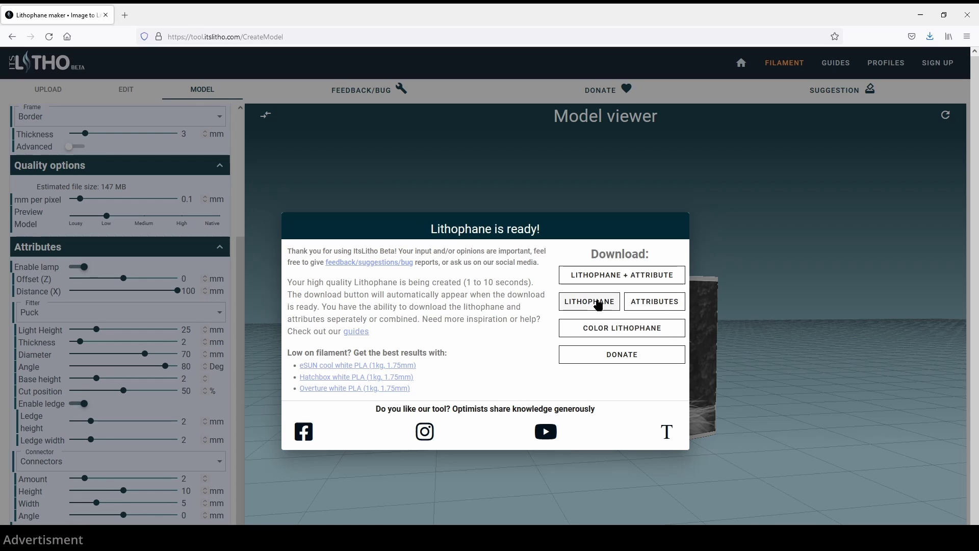
{"action": "left_click", "coordinate": [589, 301]}
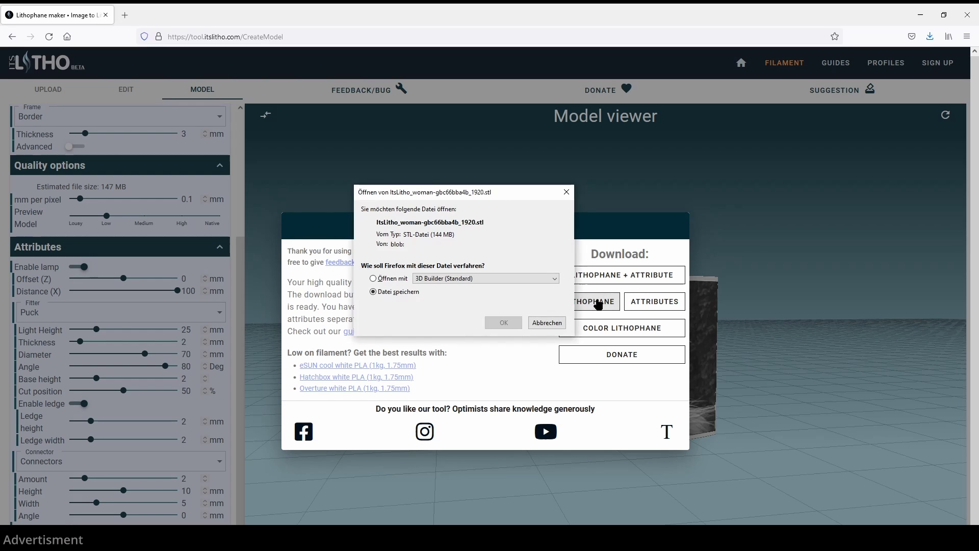
{"action": "left_click", "coordinate": [498, 322]}
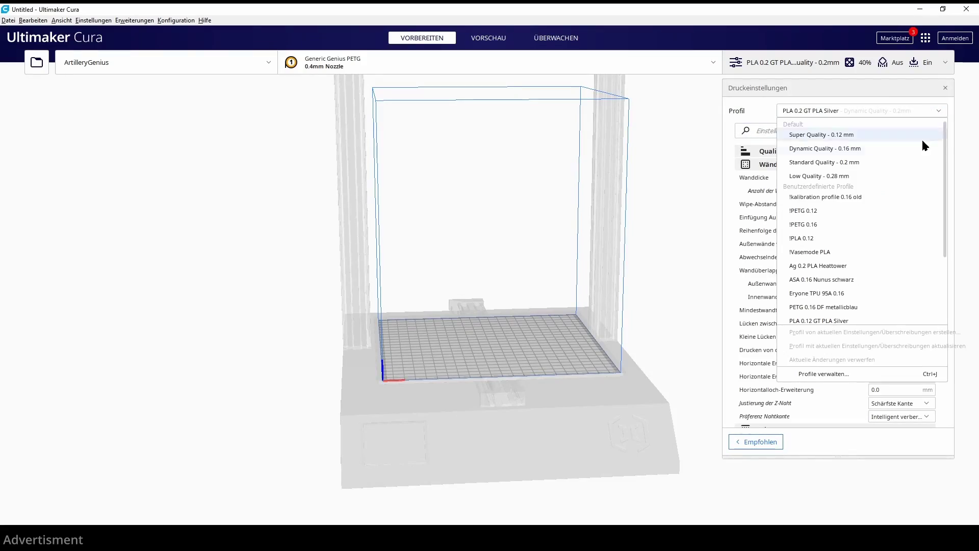
Step: Select the PLA 0.2 GT PLA litophane profile and review its walls, 100% infill and speed
{"action": "scroll", "coordinate": [859, 271], "scroll_direction": "down", "scroll_amount": 3}
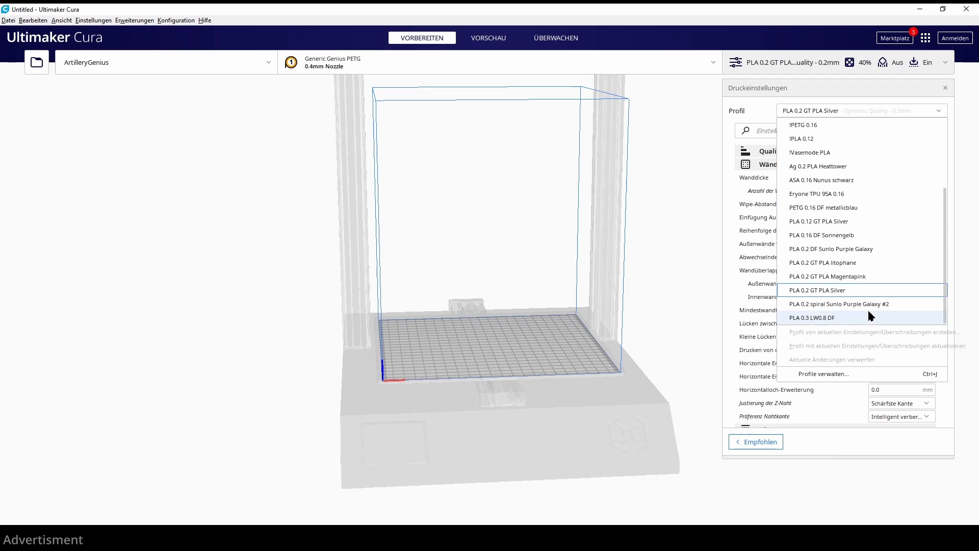
{"action": "left_click", "coordinate": [857, 262]}
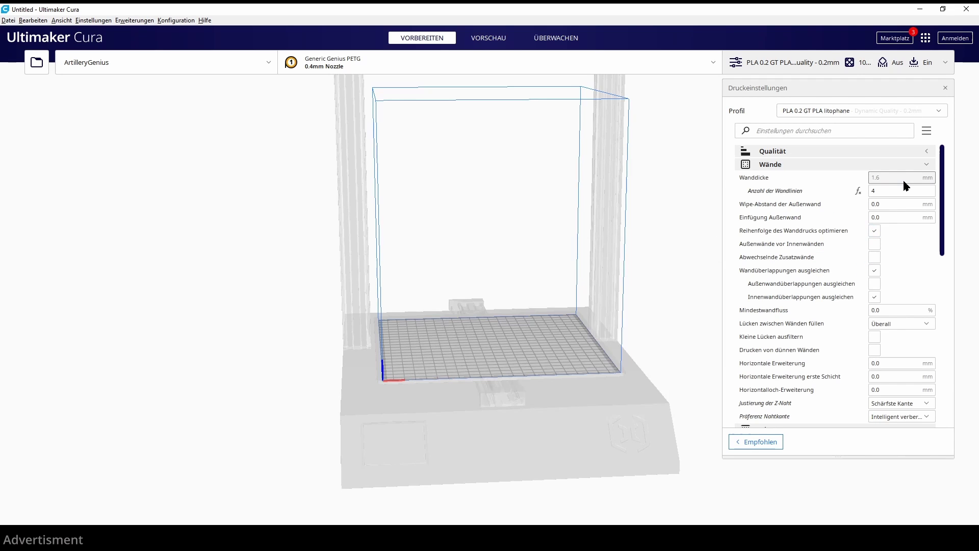
{"action": "left_click", "coordinate": [929, 165]}
{"action": "left_click", "coordinate": [889, 203]}
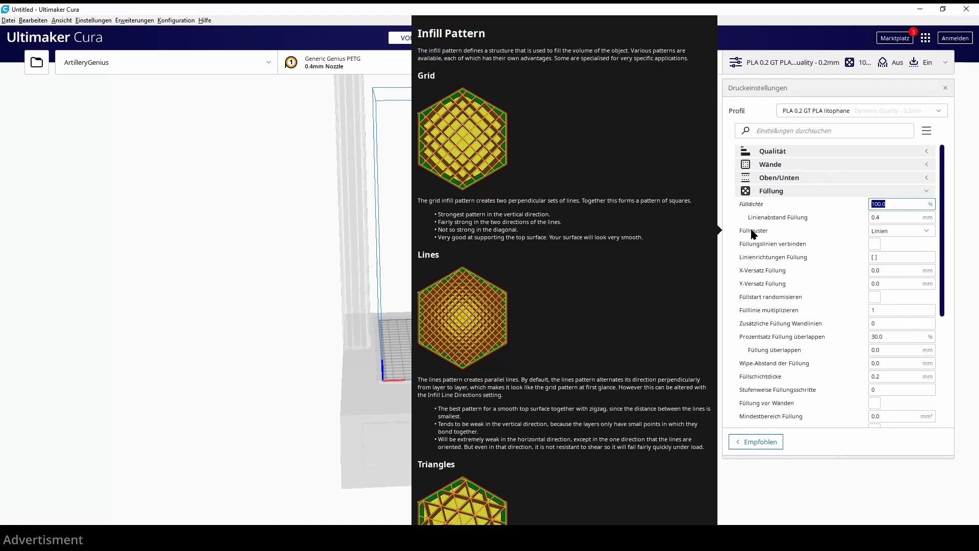
{"action": "left_click", "coordinate": [928, 192]}
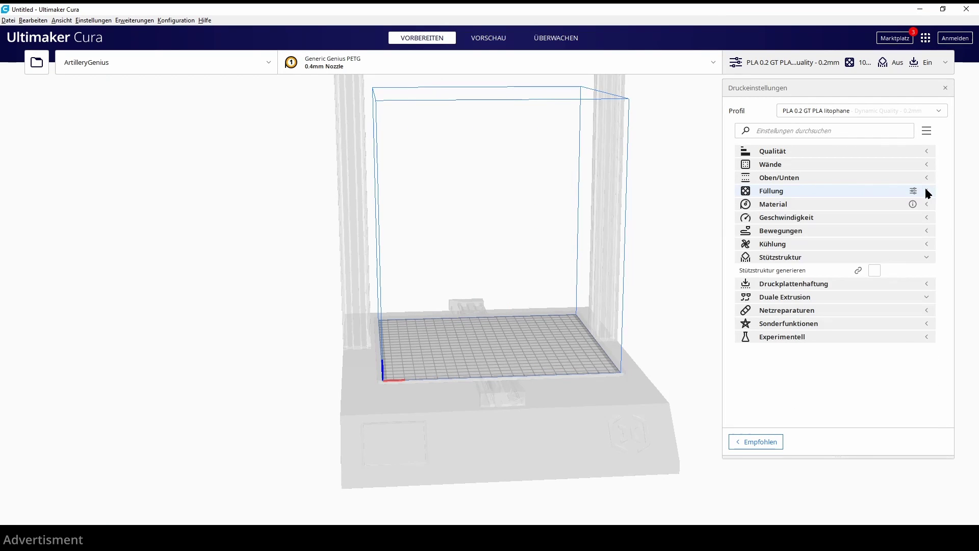
{"action": "left_click", "coordinate": [926, 218]}
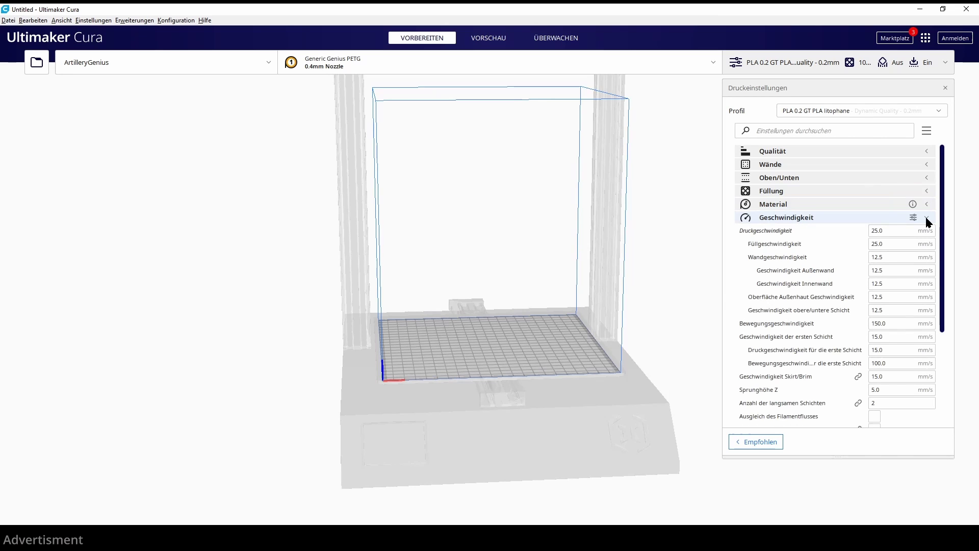
{"action": "mouse_move", "coordinate": [910, 227]}
{"action": "left_click", "coordinate": [927, 219]}
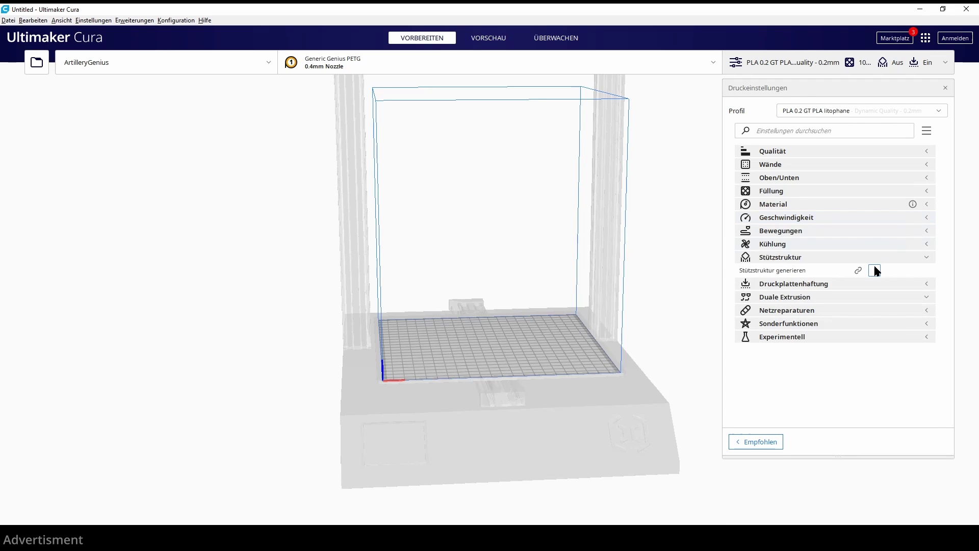
{"action": "mouse_move", "coordinate": [873, 265]}
Step: Load the combined _all.stl lithophane-and-stand file and rotate it 90° upright
{"action": "left_click_drag", "start_coordinate": [978, 62], "coordinate": [479, 197]}
{"action": "left_click", "coordinate": [498, 339]}
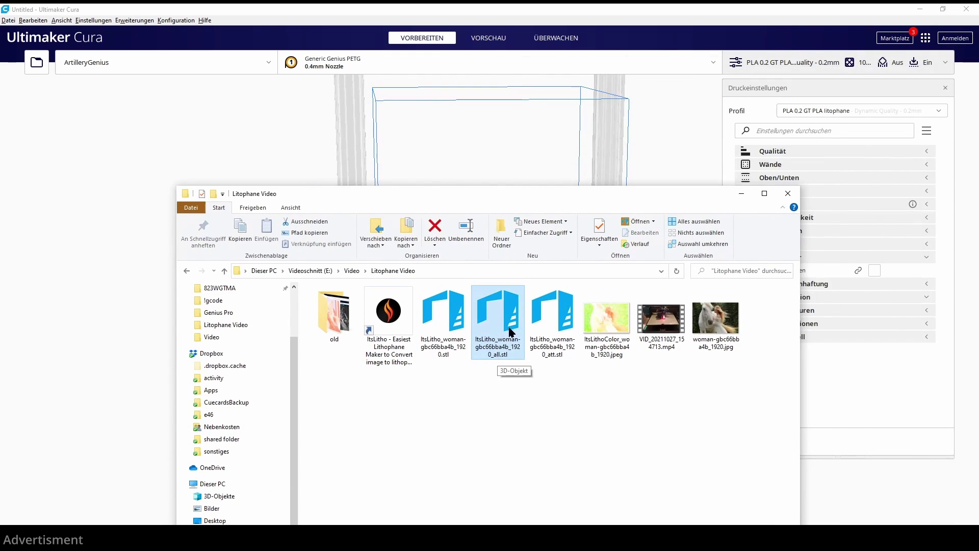
{"action": "left_click_drag", "start_coordinate": [505, 357], "coordinate": [499, 171]}
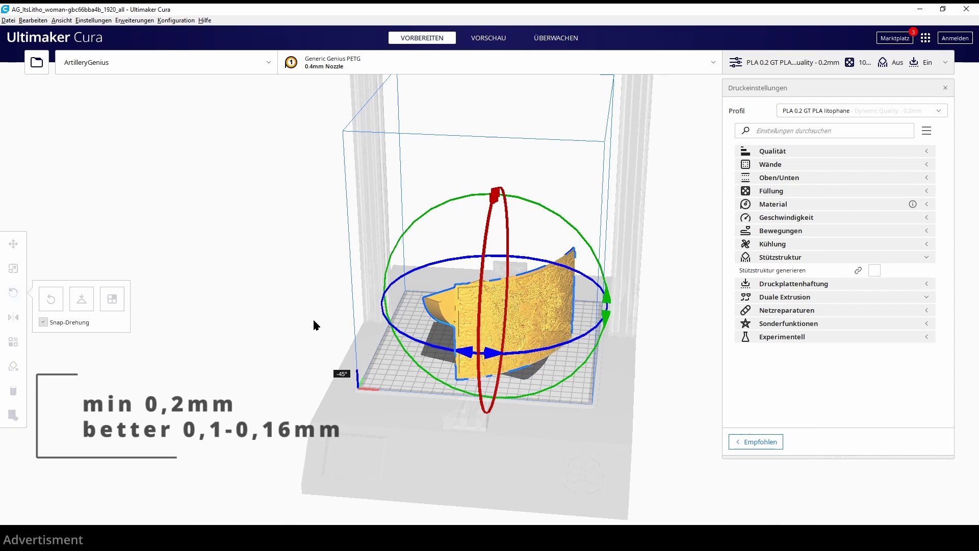
{"action": "left_click_drag", "start_coordinate": [313, 318], "coordinate": [235, 268]}
{"action": "left_click", "coordinate": [346, 457]}
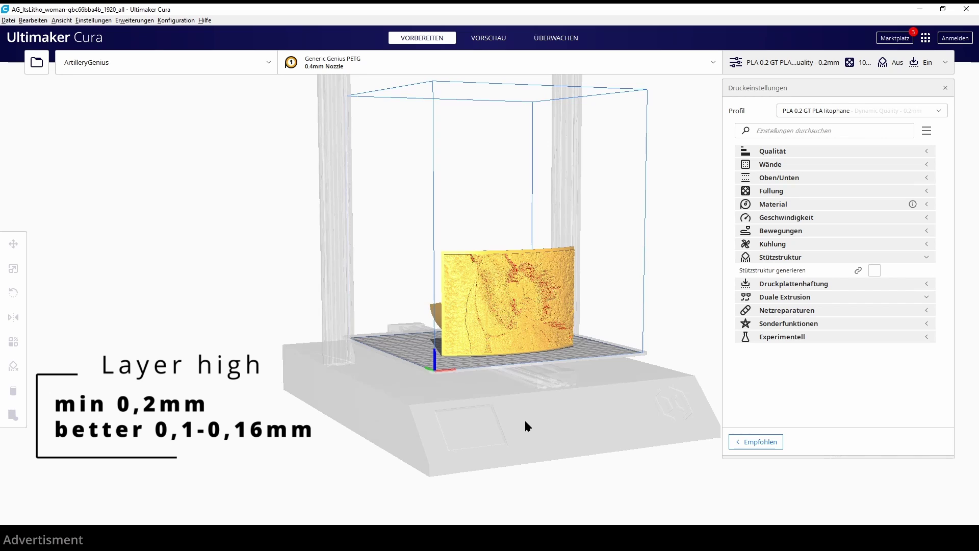
{"action": "right_click_drag", "start_coordinate": [527, 425], "coordinate": [464, 462]}
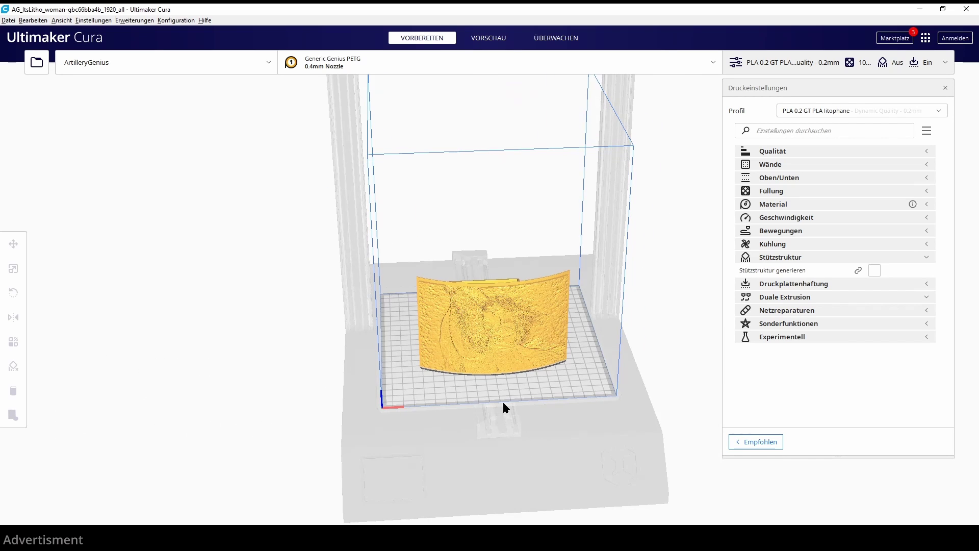
{"action": "right_click_drag", "start_coordinate": [504, 403], "coordinate": [804, 522]}
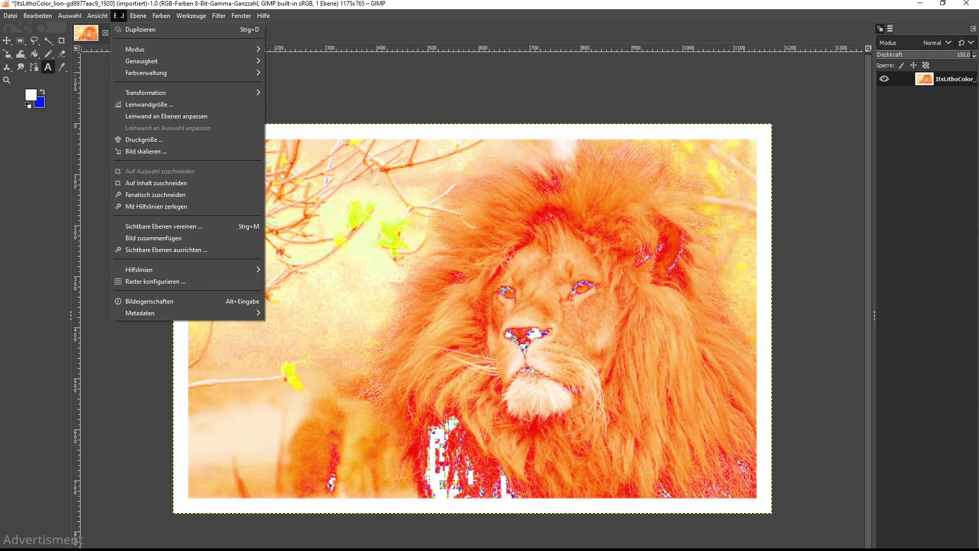
Step: Scale the lion image in millimetres, entering a 76.20 mm height with proportions kept
{"action": "left_click", "coordinate": [119, 16]}
{"action": "left_click", "coordinate": [119, 16]}
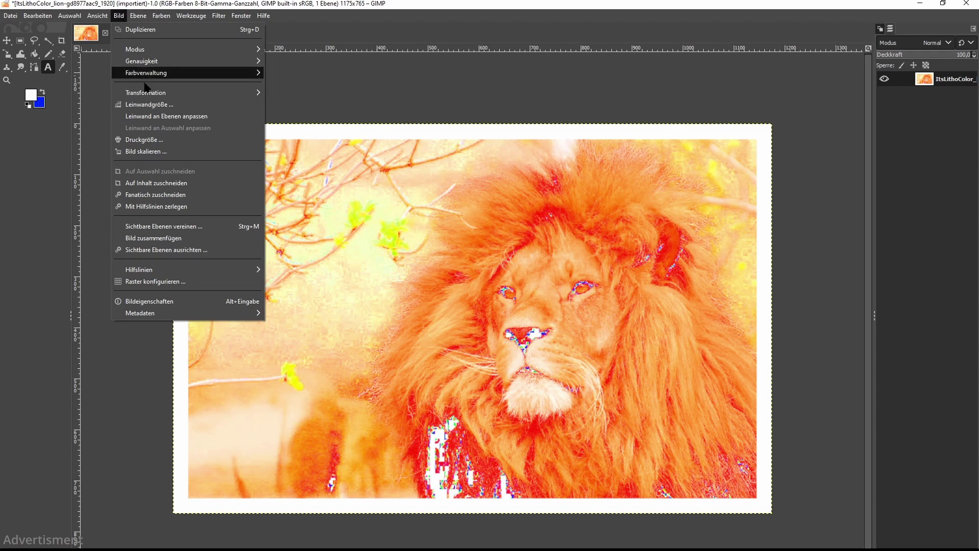
{"action": "left_click", "coordinate": [148, 152]}
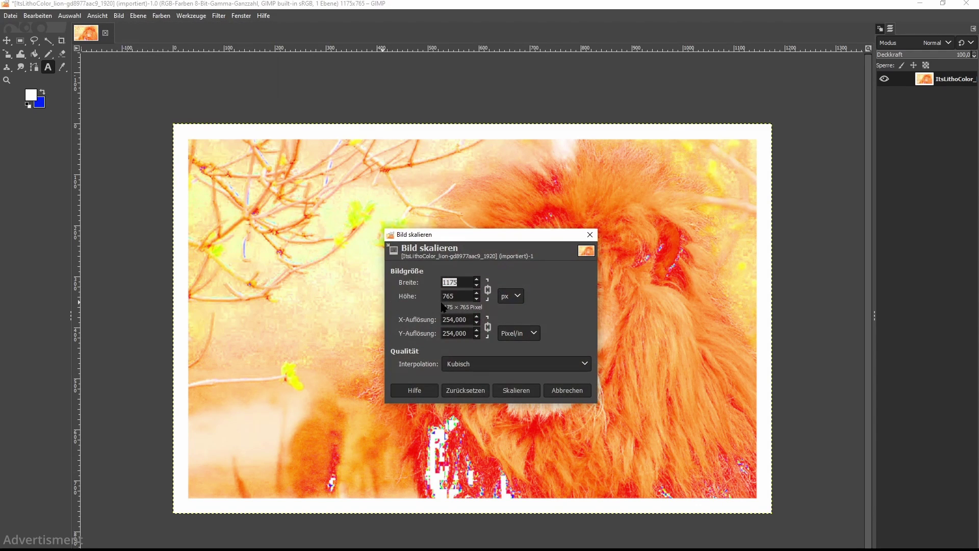
{"action": "left_click", "coordinate": [522, 298]}
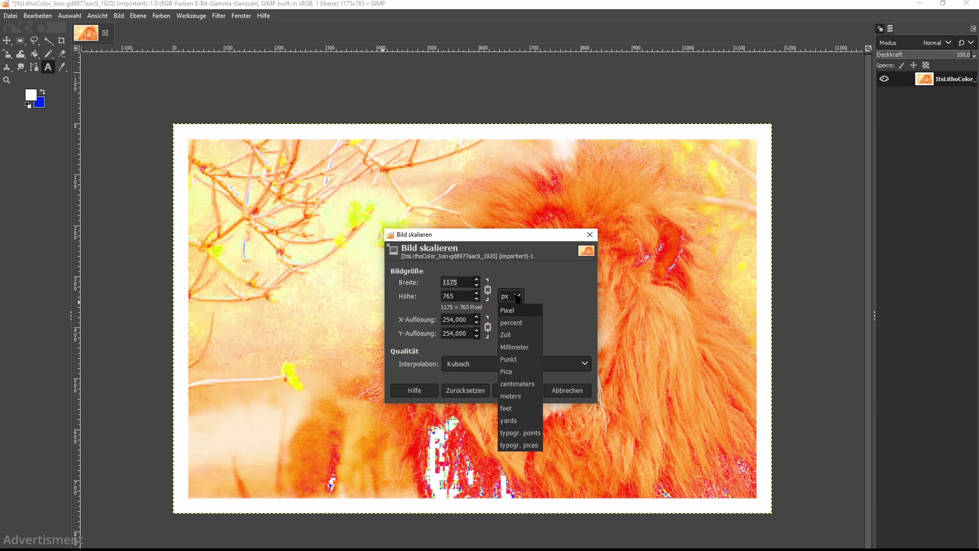
{"action": "left_click", "coordinate": [516, 347]}
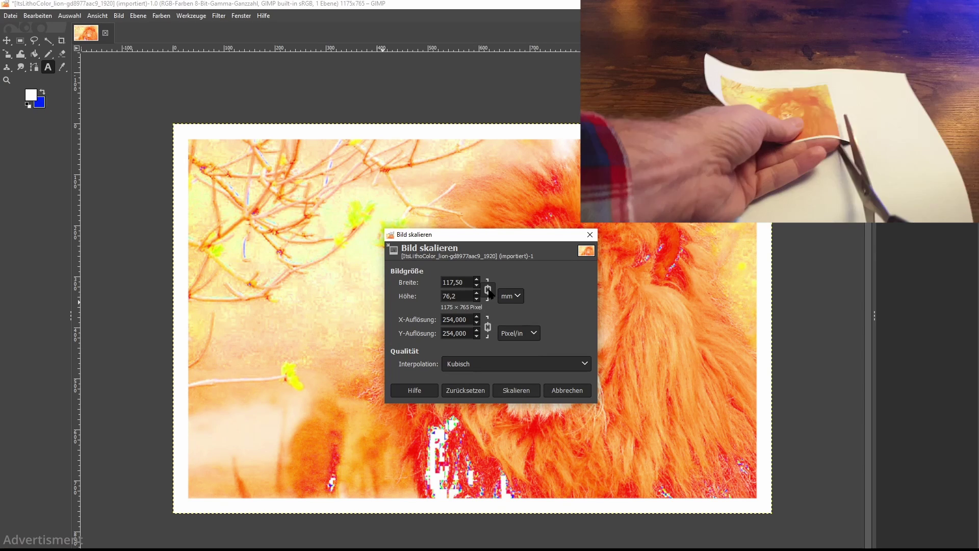
{"action": "left_click", "coordinate": [488, 290]}
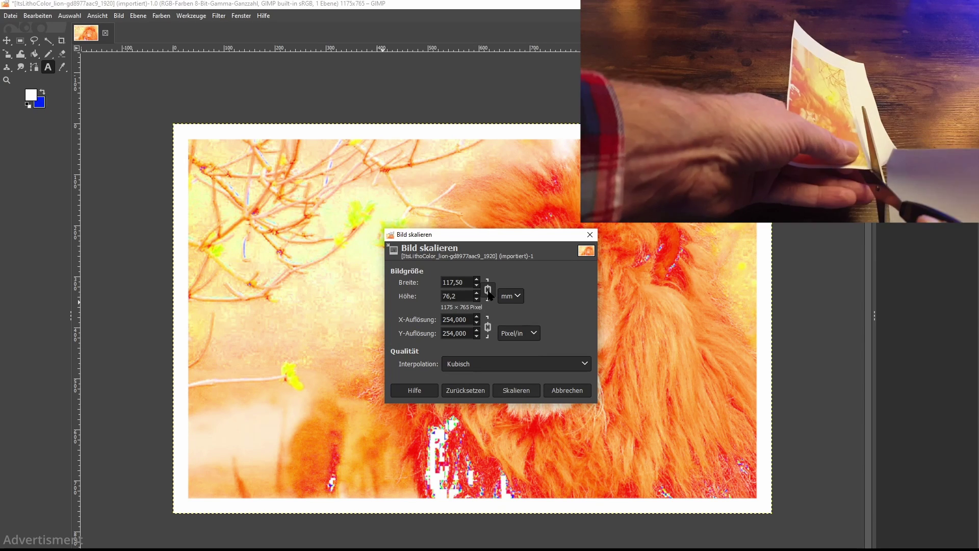